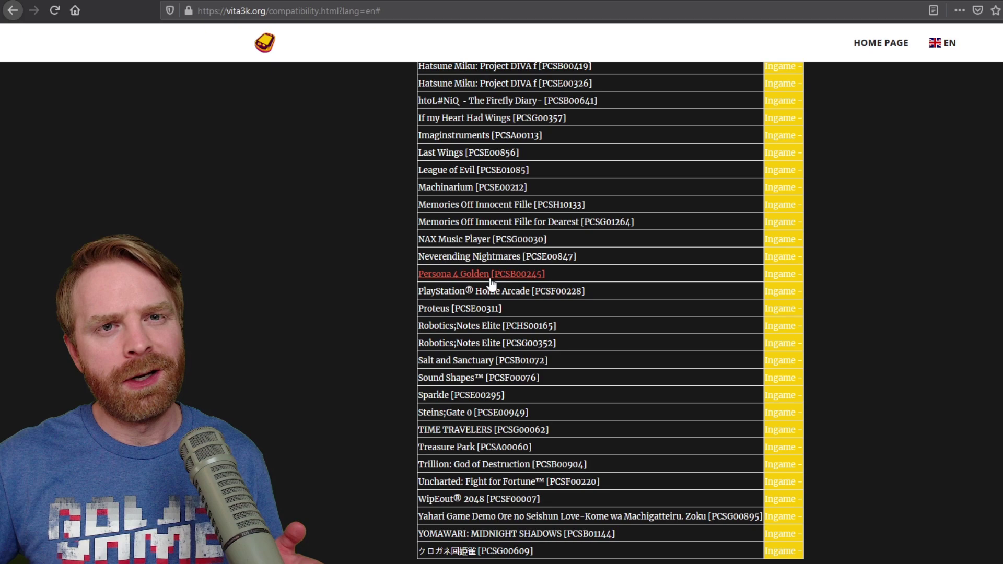
- Open the compatibility entry for Persona 4 Golden [PCSB00245]
{"action": "left_click", "coordinate": [543, 274]}
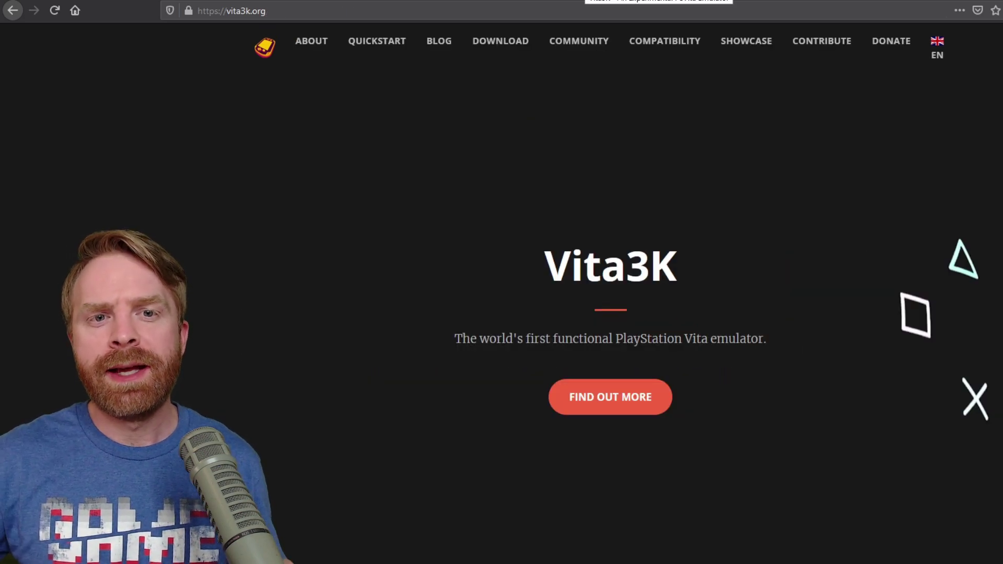
- Download the Windows nightly build of Vita3K from GitHub and the PlayStation Vita system software update 3.73
{"action": "left_click", "coordinate": [512, 41]}
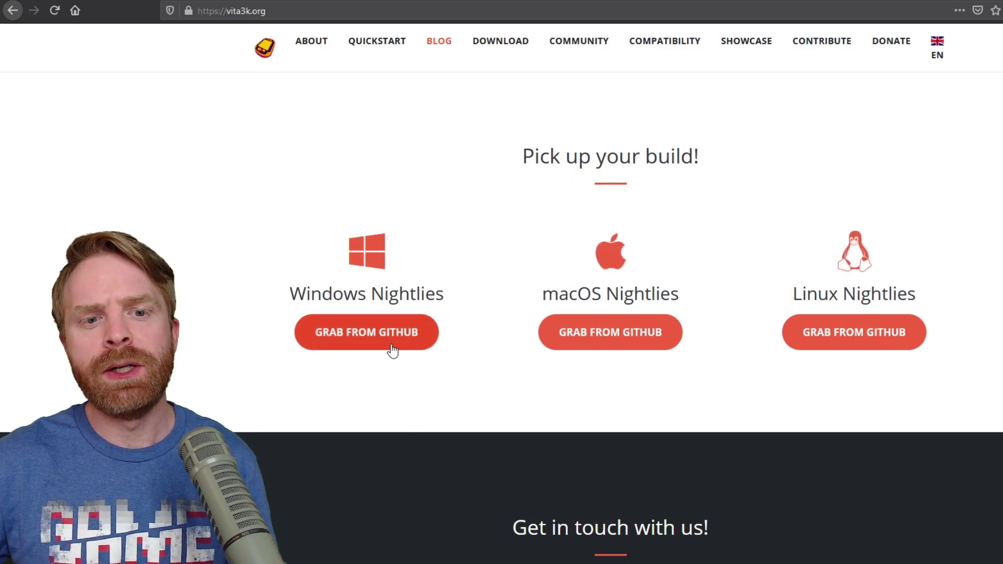
{"action": "left_click", "coordinate": [365, 337]}
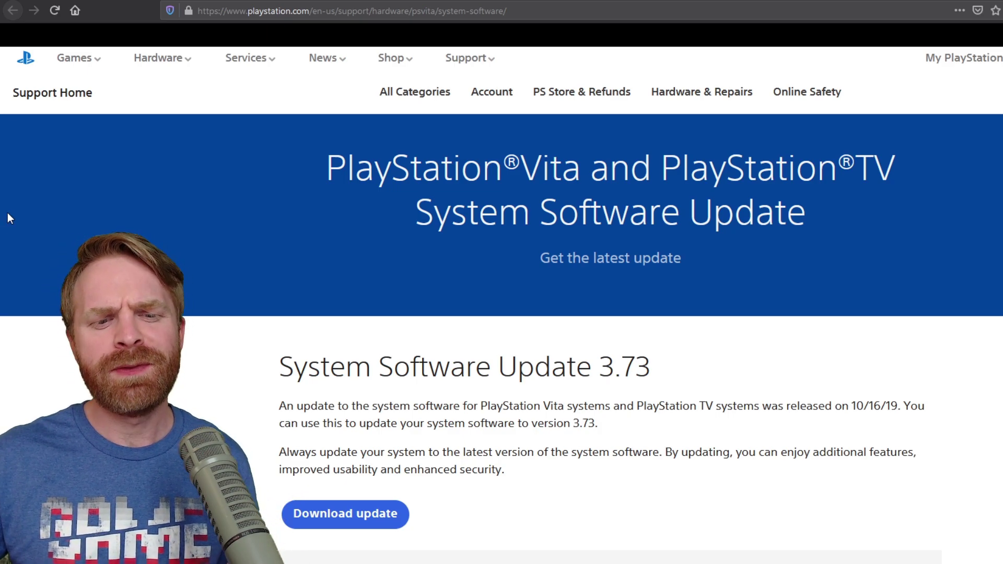
{"action": "left_click", "coordinate": [380, 515]}
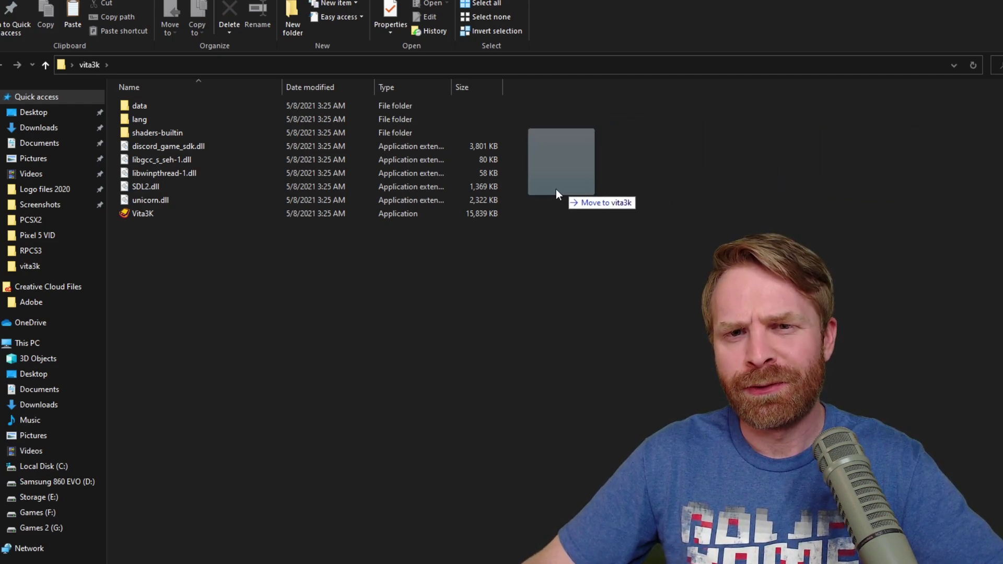
- Move the downloaded firmware file PSVUPDAT.PUP into the vita3k folder
{"action": "left_click_drag", "start_coordinate": [556, 189], "coordinate": [298, 319]}
{"action": "left_click", "coordinate": [447, 314]}
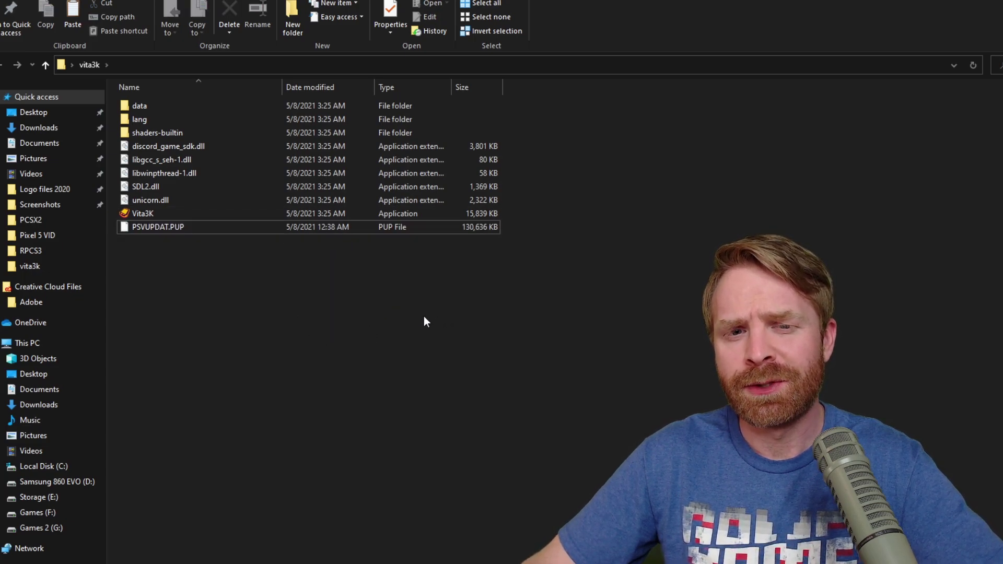
- Launch Vita3K from the vita3k folder and dismiss its welcome window
{"action": "left_click", "coordinate": [190, 210]}
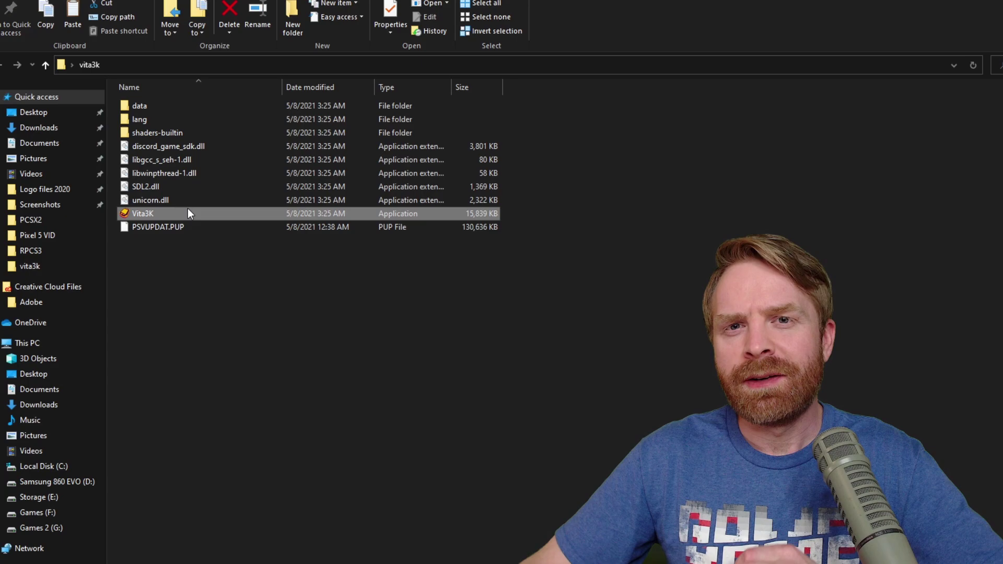
{"action": "double_click", "coordinate": [187, 207]}
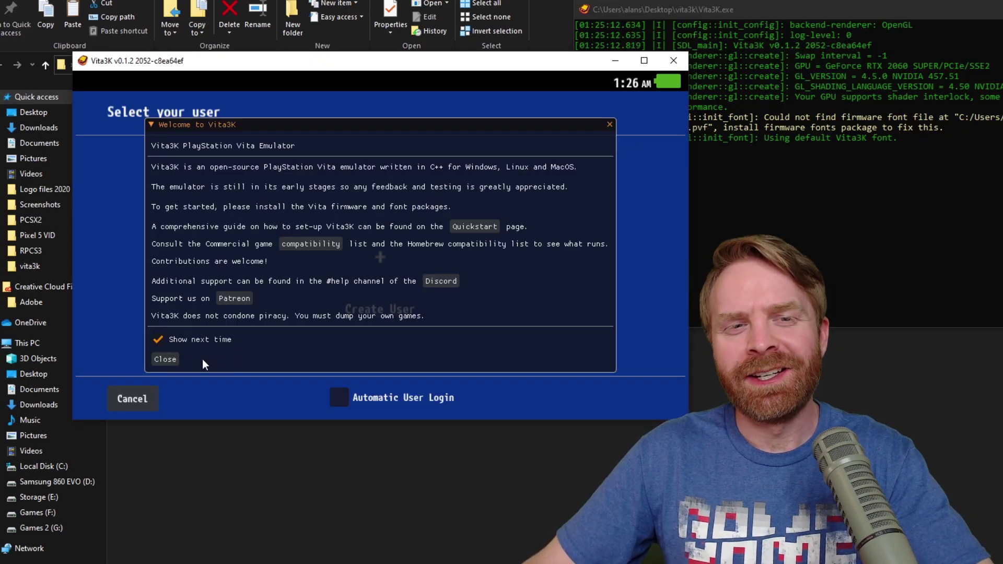
{"action": "left_click", "coordinate": [165, 360]}
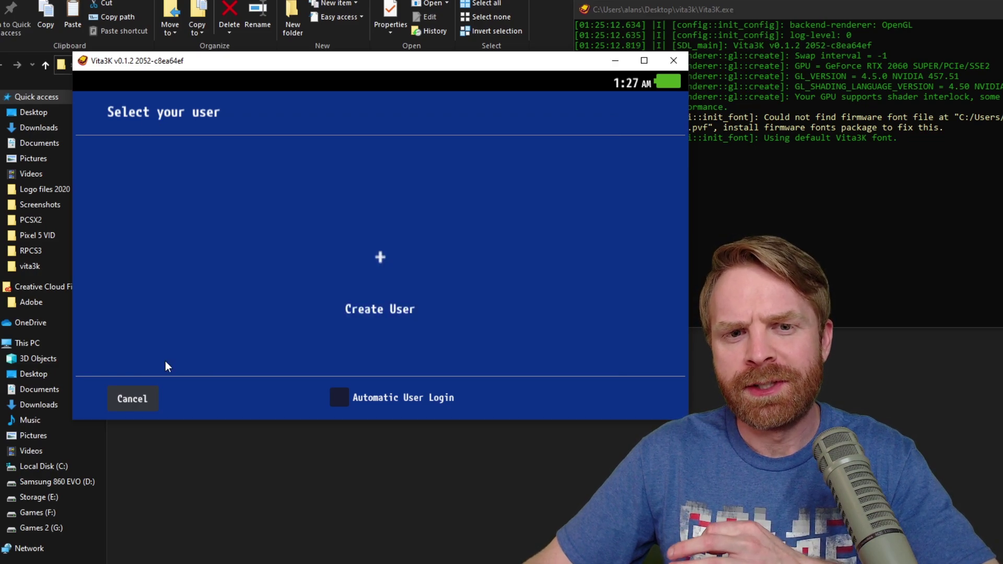
- Create an emulator user with the default name User1 and default avatar
{"action": "left_click", "coordinate": [373, 259]}
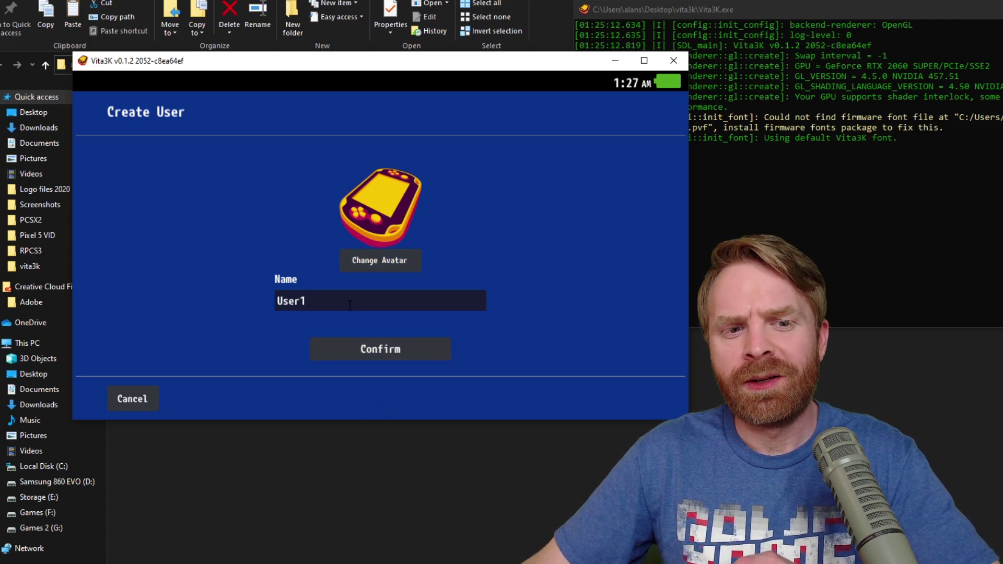
{"action": "left_click", "coordinate": [358, 353]}
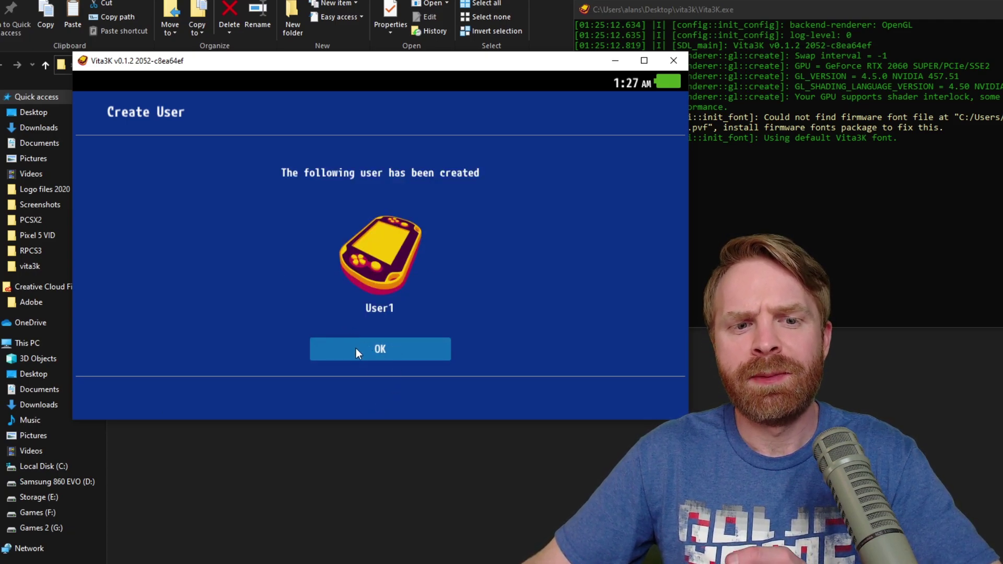
{"action": "left_click", "coordinate": [342, 349]}
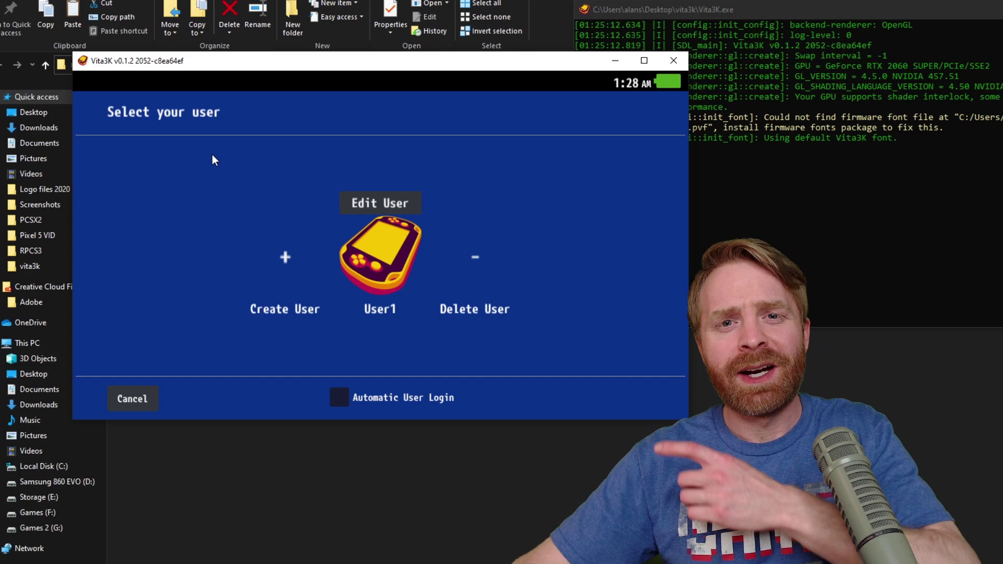
- Install the Vita firmware from PSVUPDAT.PUP in the vita3k folder
{"action": "left_click", "coordinate": [92, 82]}
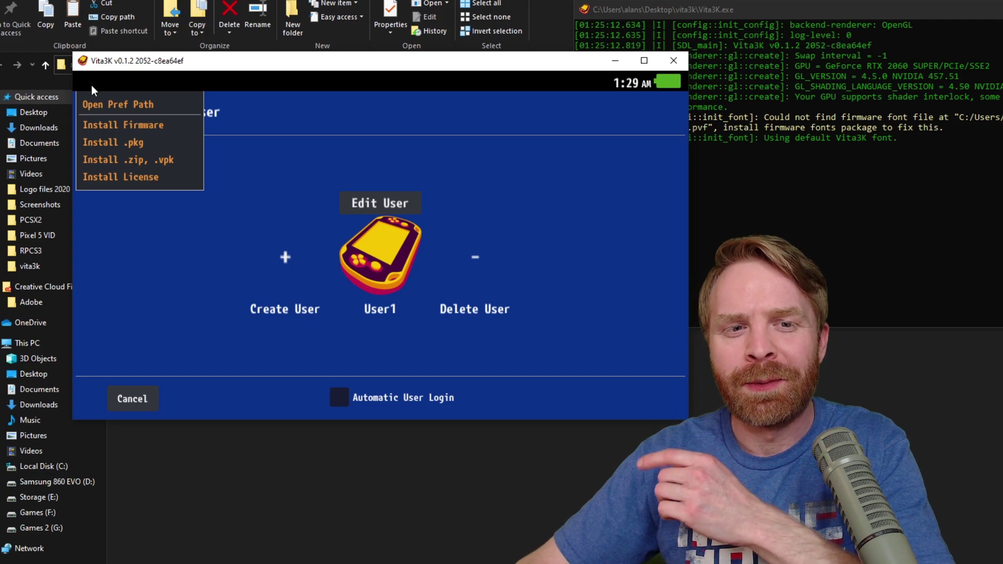
{"action": "left_click", "coordinate": [165, 124]}
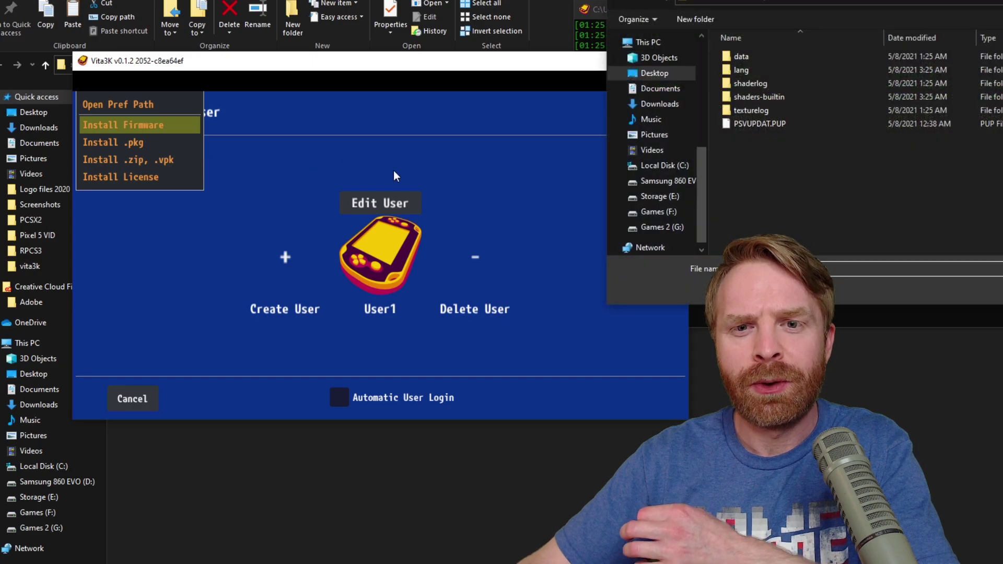
{"action": "left_click", "coordinate": [781, 126]}
{"action": "double_click", "coordinate": [781, 127]}
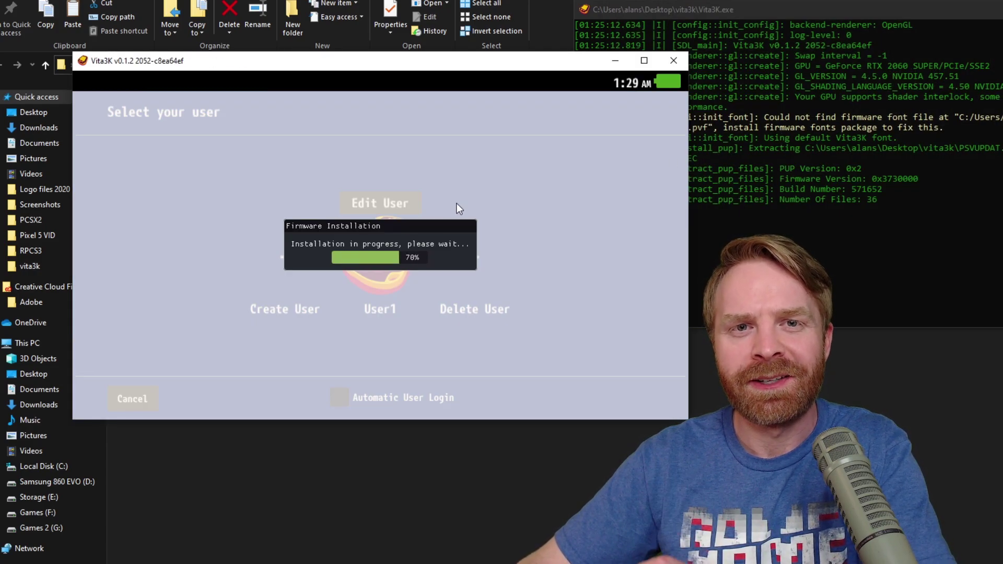
{"action": "left_click_drag", "start_coordinate": [438, 67], "coordinate": [442, 41]}
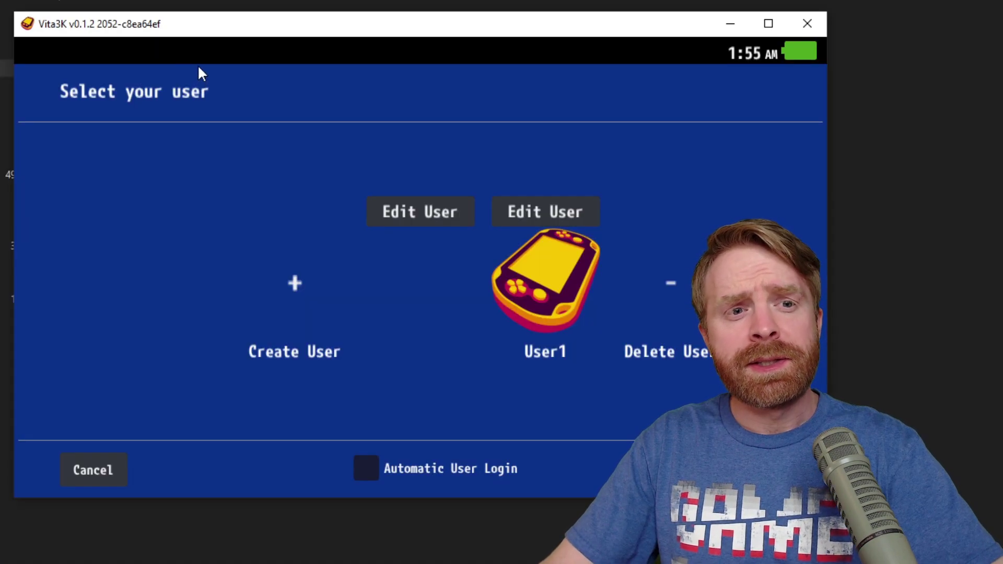
- Download the firmware font package through the emulator's GUI settings
{"action": "left_click", "coordinate": [194, 51]}
{"action": "left_click", "coordinate": [216, 79]}
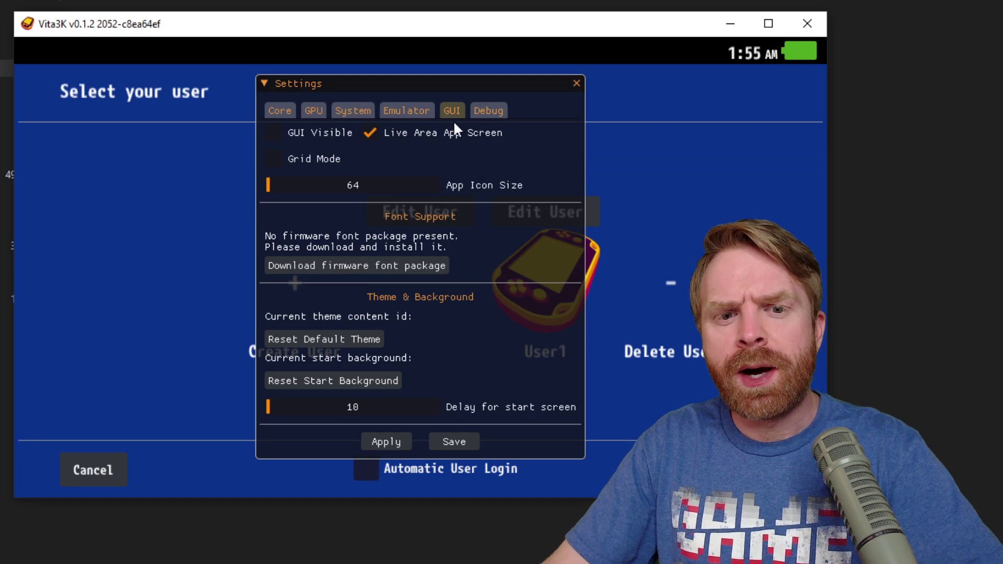
{"action": "left_click", "coordinate": [393, 268]}
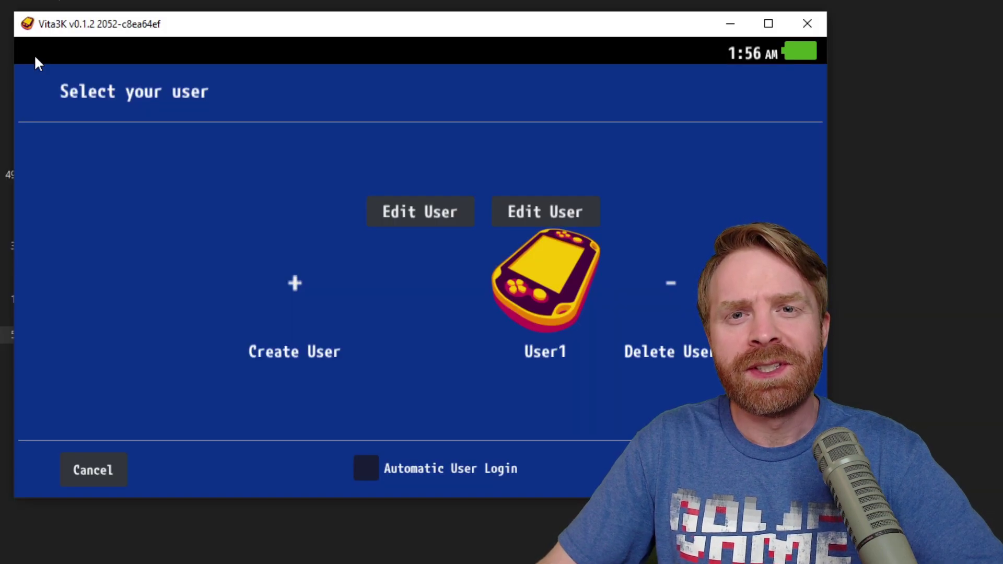
- Install the font package PSP2UPDAT.PUP from the vita3k folder as firmware
{"action": "left_click", "coordinate": [37, 54]}
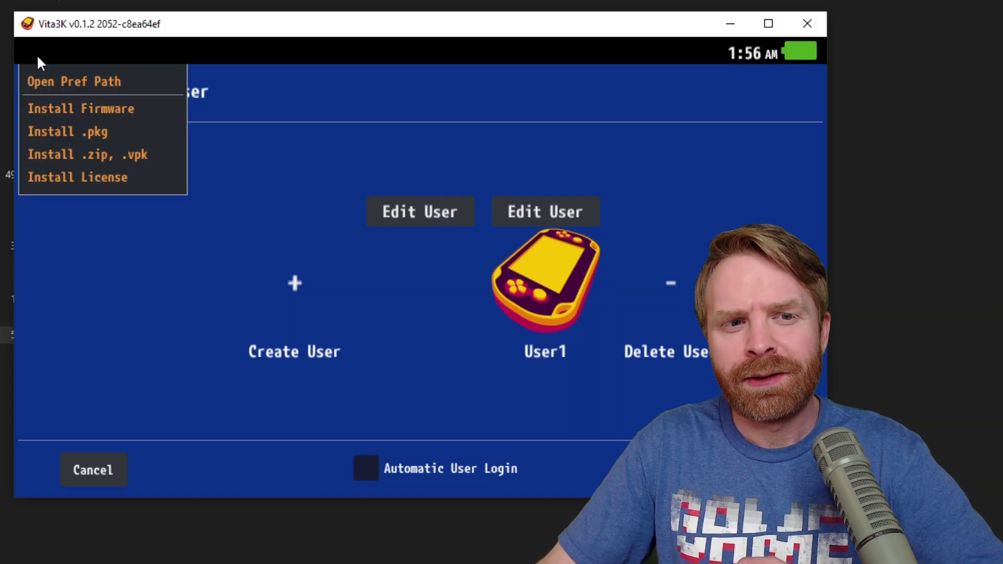
{"action": "left_click", "coordinate": [56, 109]}
{"action": "left_click", "coordinate": [294, 277]}
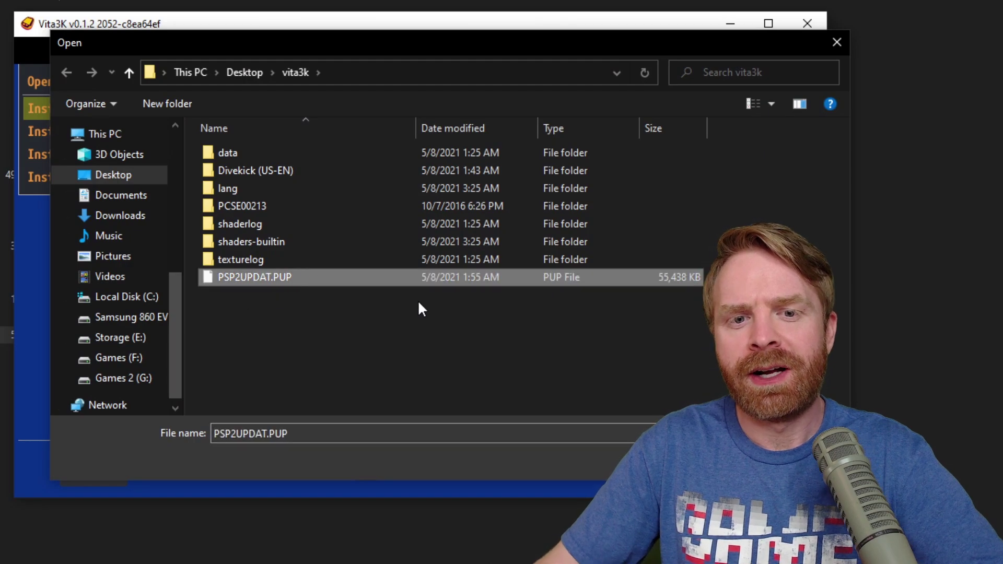
{"action": "key", "text": "Return"}
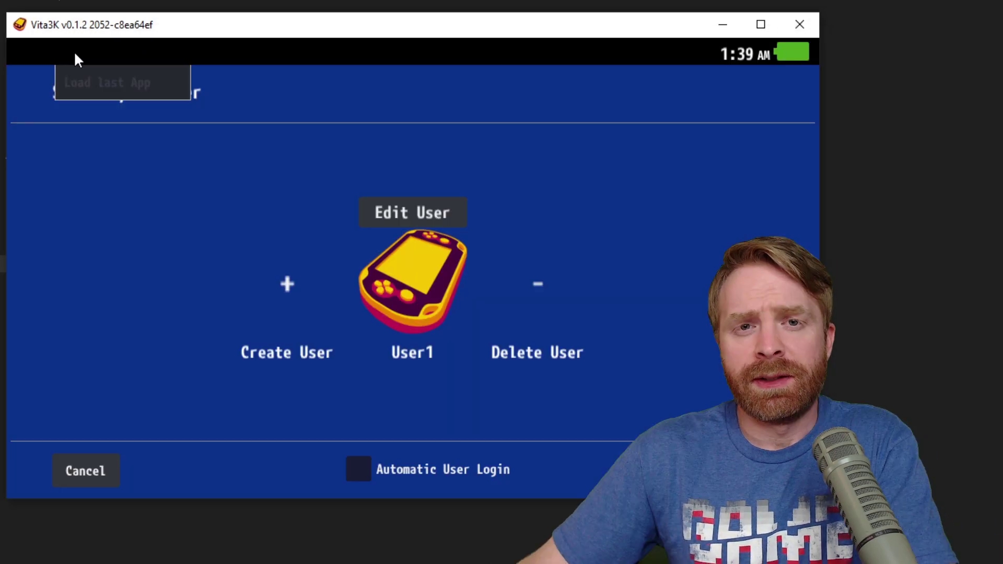
- Review the emulator's Core, GPU and System settings, then close the settings without changes
{"action": "mouse_move", "coordinate": [229, 53]}
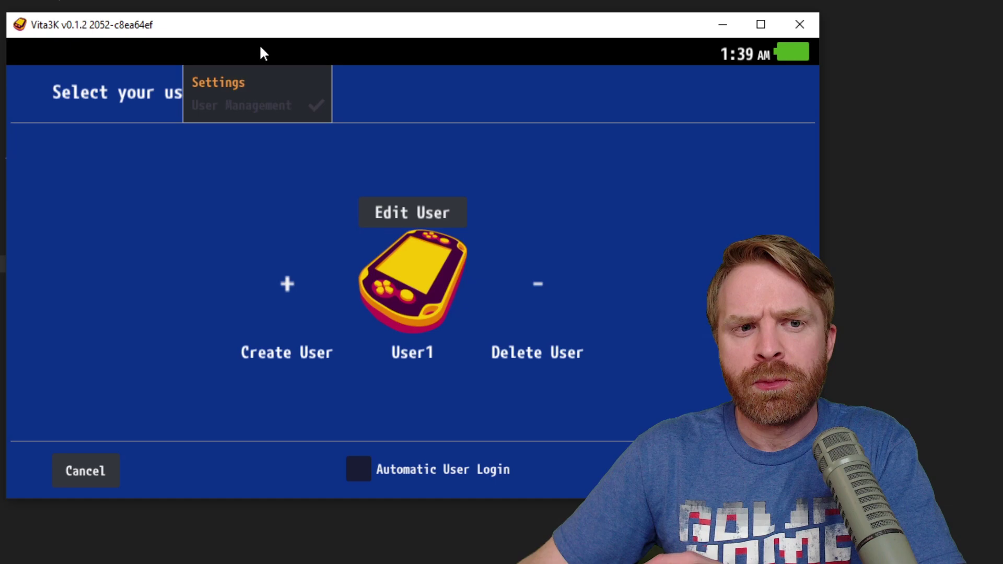
{"action": "left_click", "coordinate": [229, 81]}
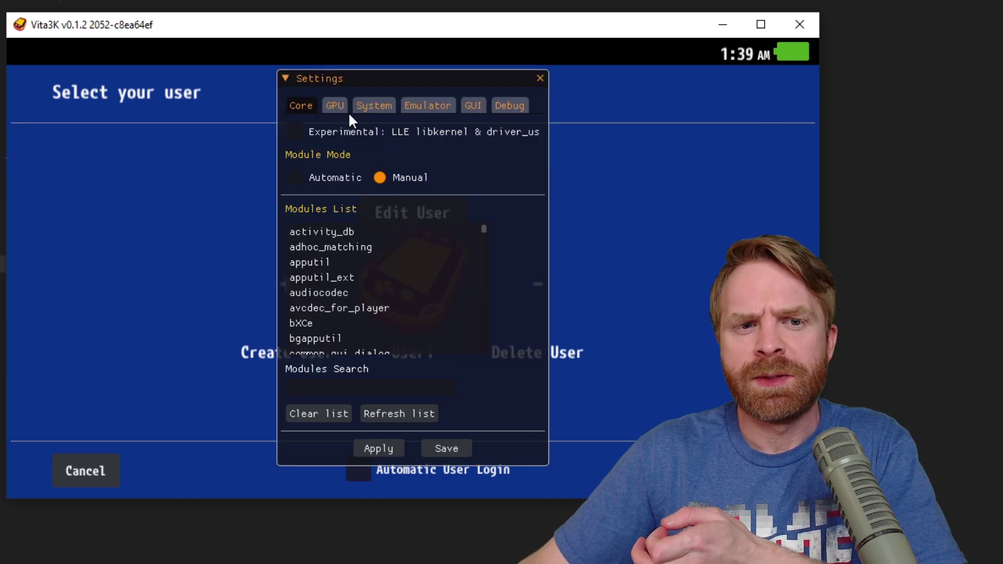
{"action": "left_click", "coordinate": [335, 107]}
{"action": "left_click", "coordinate": [392, 248]}
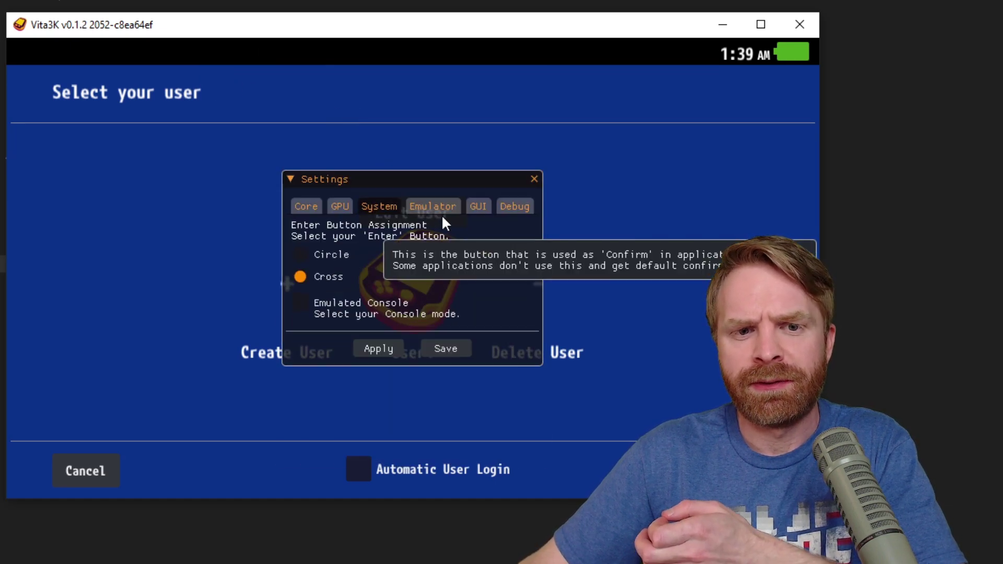
{"action": "left_click", "coordinate": [534, 179]}
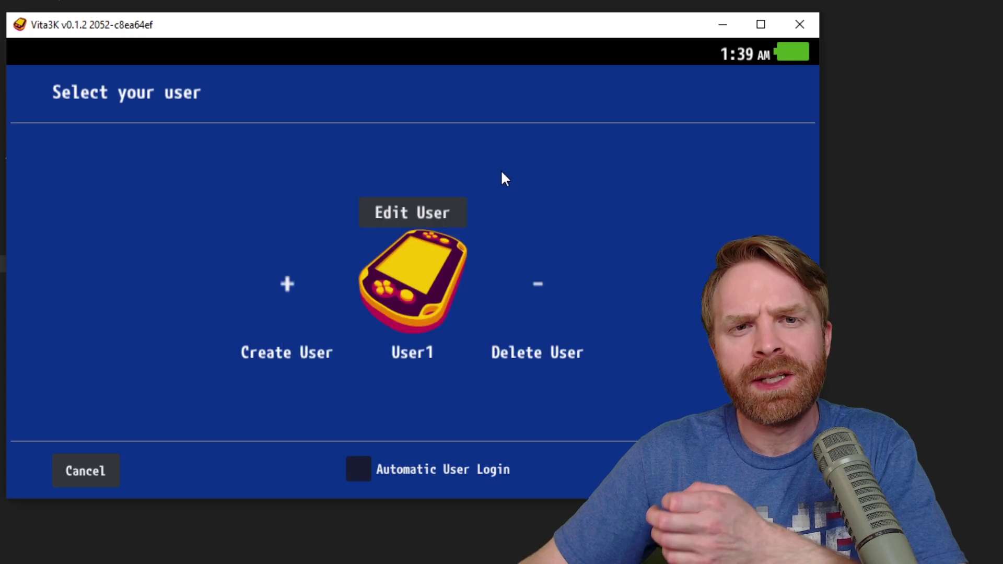
- Look over the debug options and examine the full list of keyboard mappings for the Vita controls
{"action": "left_click", "coordinate": [142, 53]}
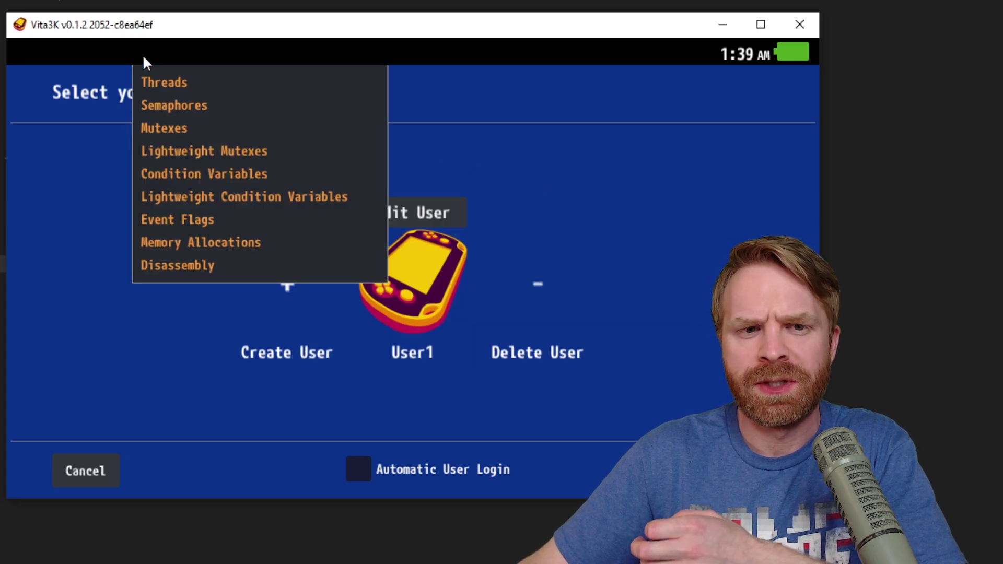
{"action": "left_click", "coordinate": [235, 64]}
{"action": "left_click", "coordinate": [282, 48]}
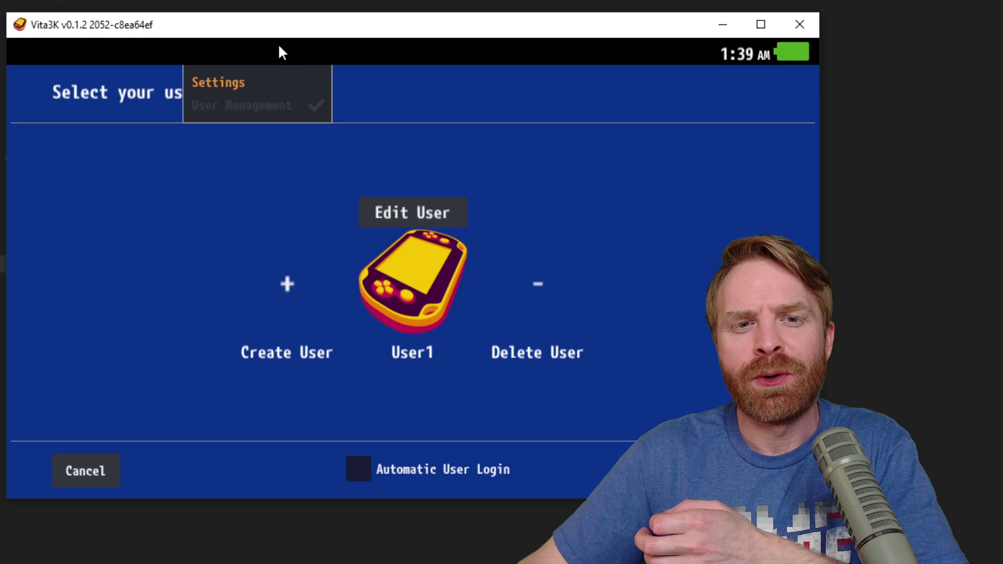
{"action": "mouse_move", "coordinate": [354, 56]}
{"action": "left_click", "coordinate": [350, 85]}
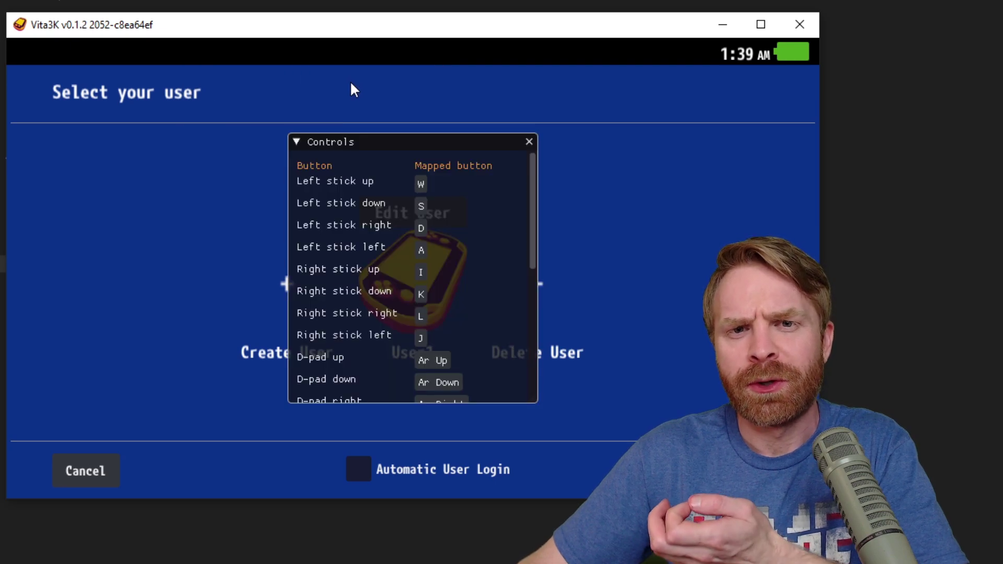
{"action": "scroll", "coordinate": [395, 245], "scroll_direction": "down", "scroll_amount": 3}
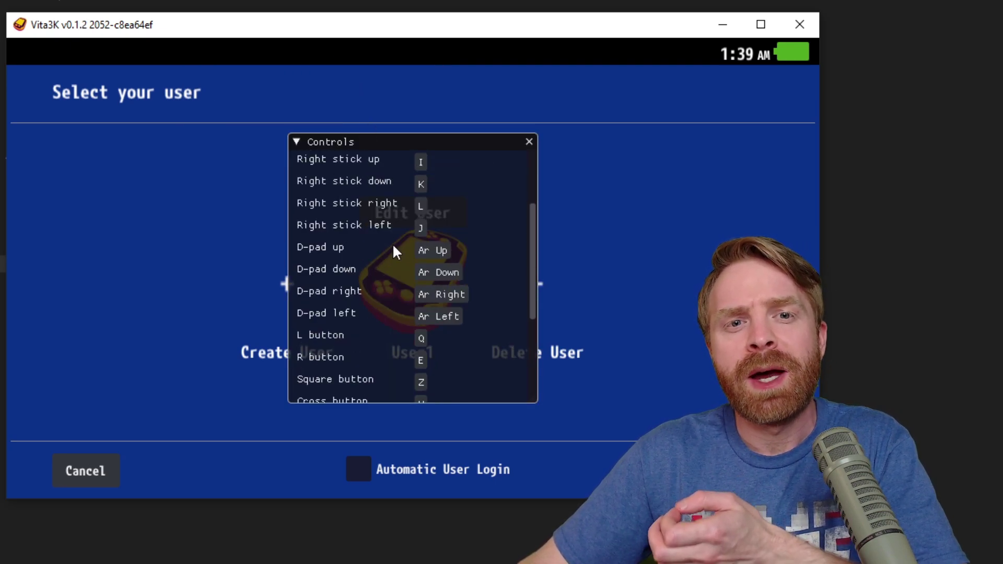
{"action": "scroll", "coordinate": [392, 242], "scroll_direction": "down", "scroll_amount": 3}
{"action": "scroll", "coordinate": [391, 239], "scroll_direction": "up", "scroll_amount": 4}
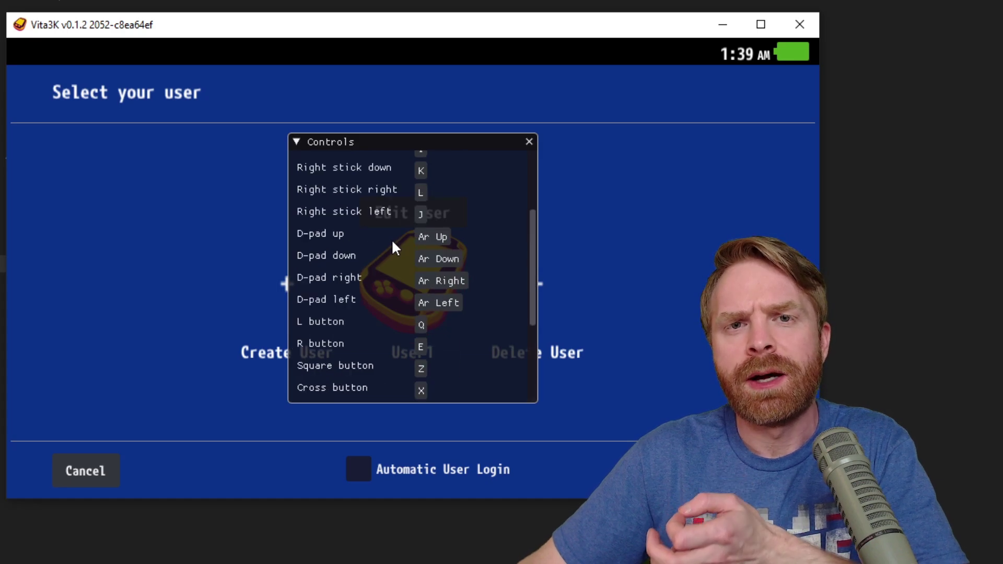
{"action": "scroll", "coordinate": [407, 241], "scroll_direction": "up", "scroll_amount": 3}
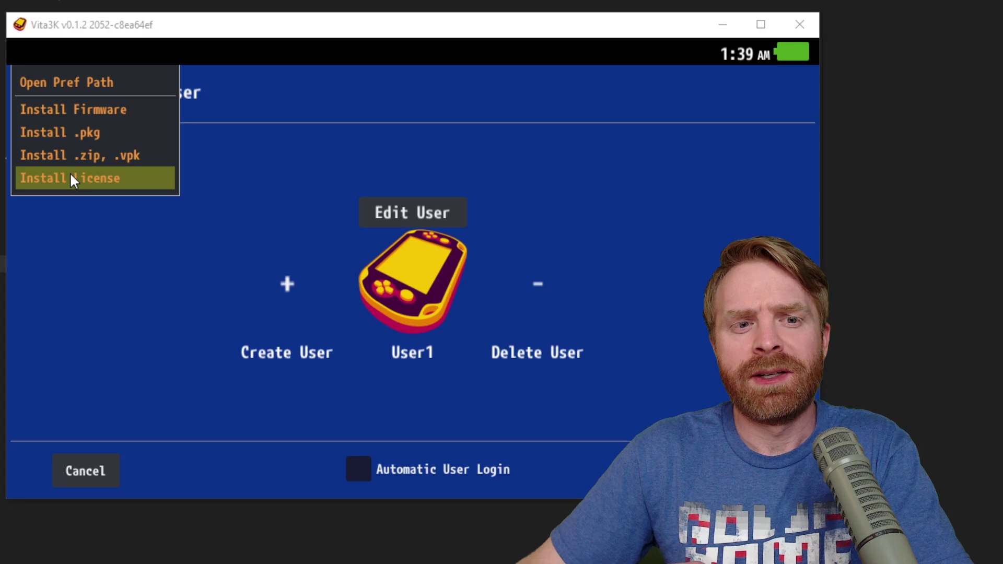
- Start installing a game from a .zip or .vpk file
{"action": "left_click", "coordinate": [126, 159]}
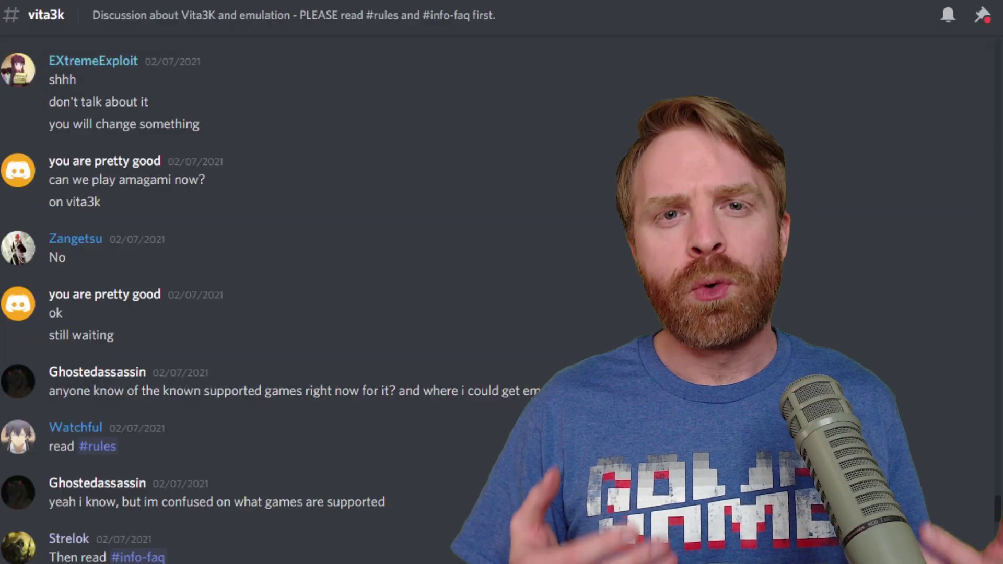